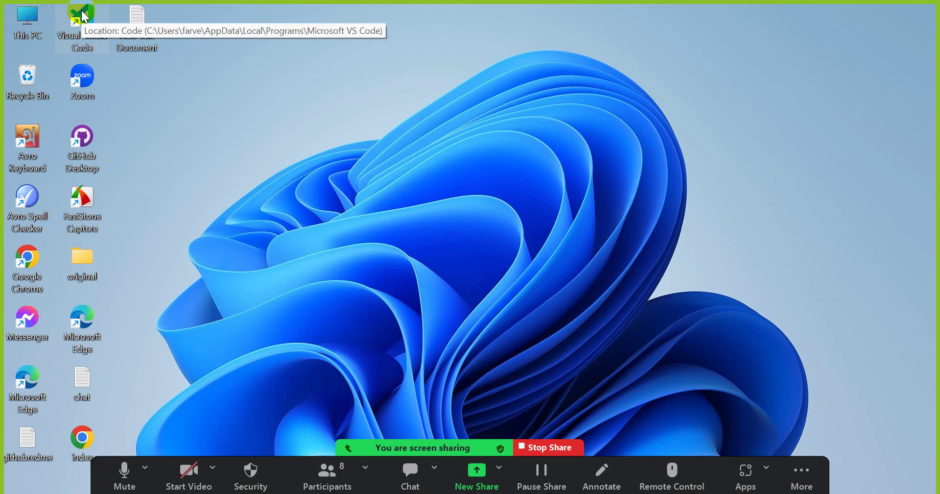
# Step: Launch Visual Studio Code from the desktop and maximize its window
pyautogui.doubleClick(82, 14)
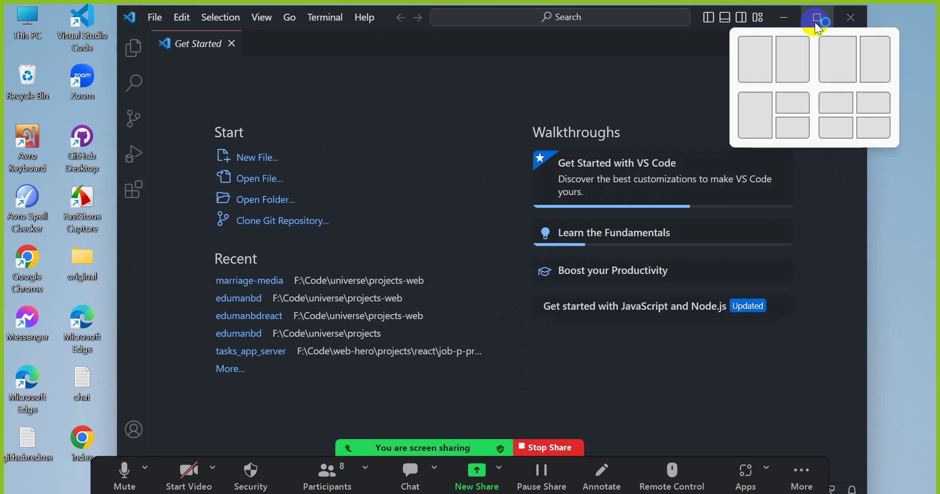
pyautogui.click(817, 24)
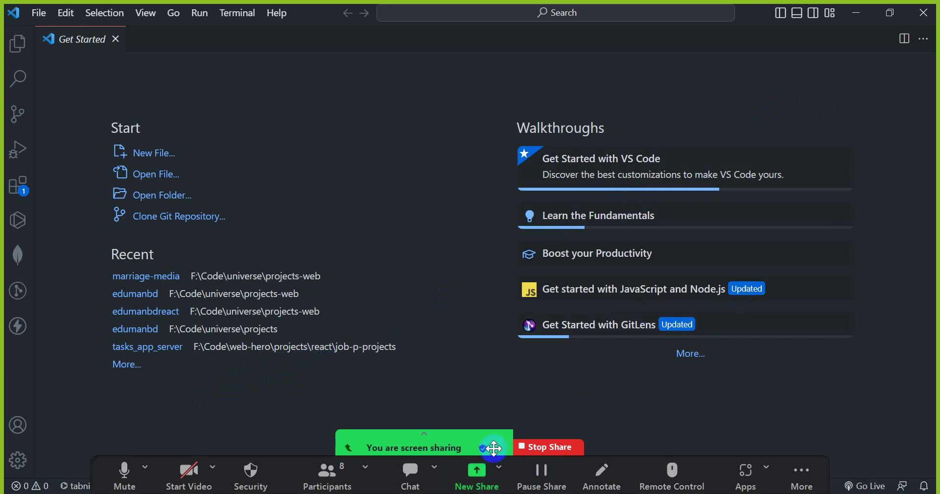
# Step: Look through the Zoom meeting's participant list, then minimize the participants window
pyautogui.click(326, 473)
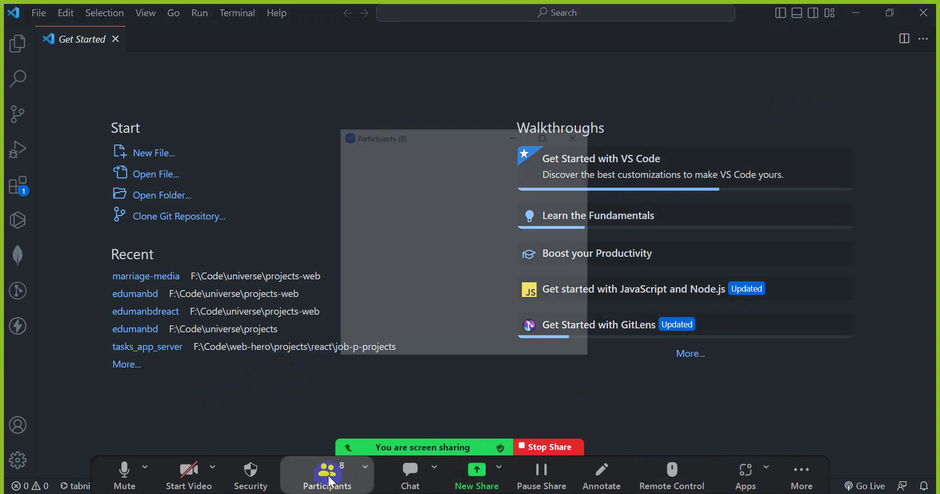
pyautogui.scroll(-4, 450, 259)
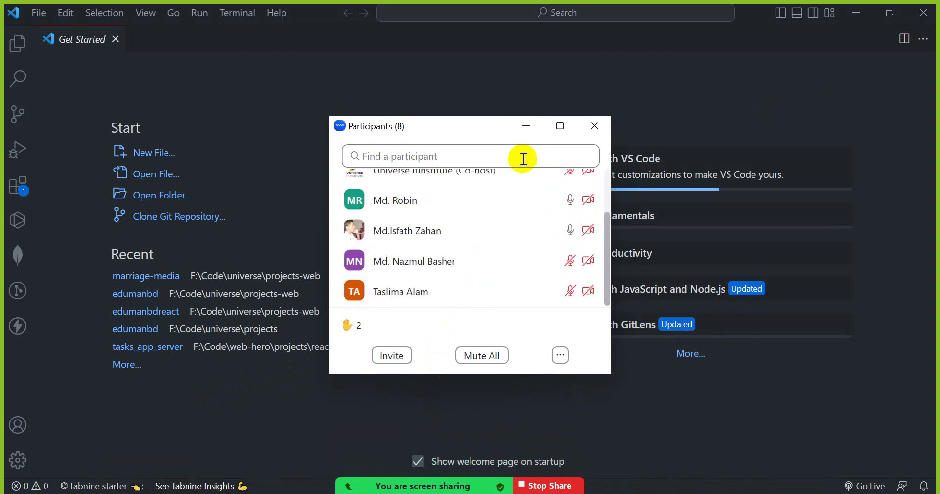
pyautogui.scroll(5, 489, 260)
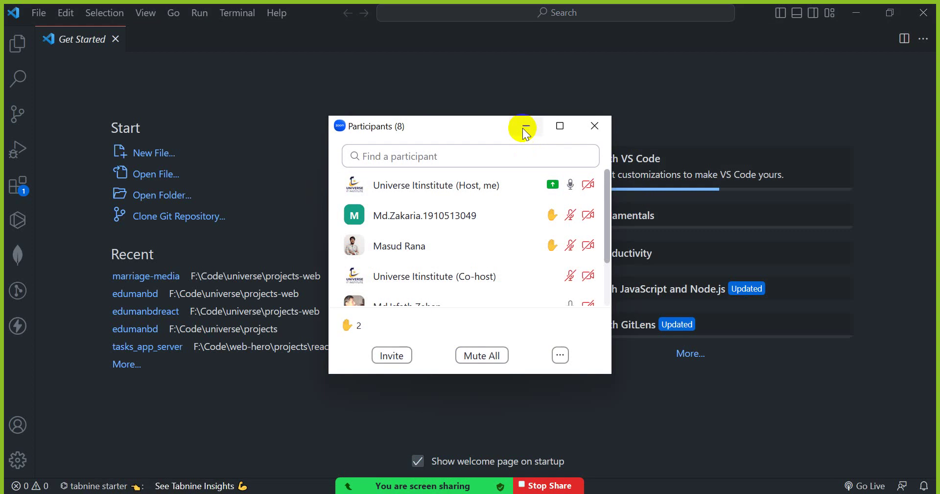
pyautogui.click(525, 130)
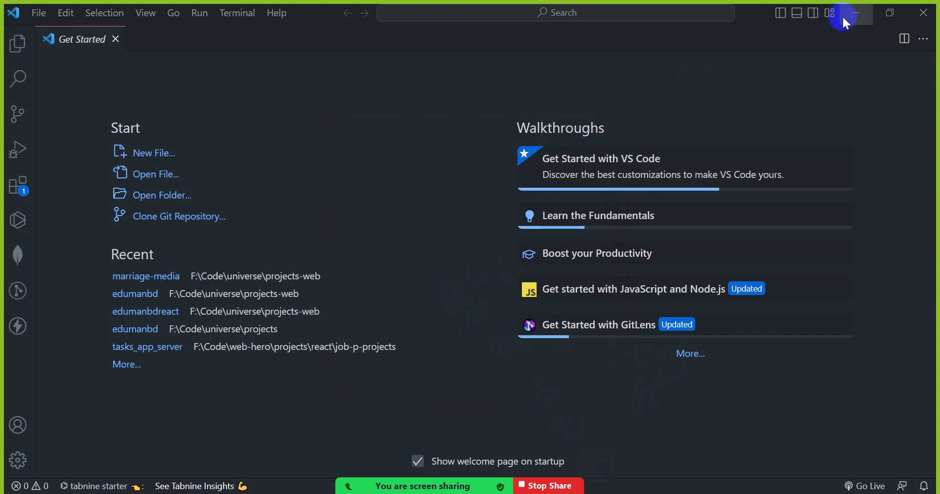
# Step: Minimize Visual Studio Code and open Local Disk (C:) from This PC in File Explorer
pyautogui.click(854, 13)
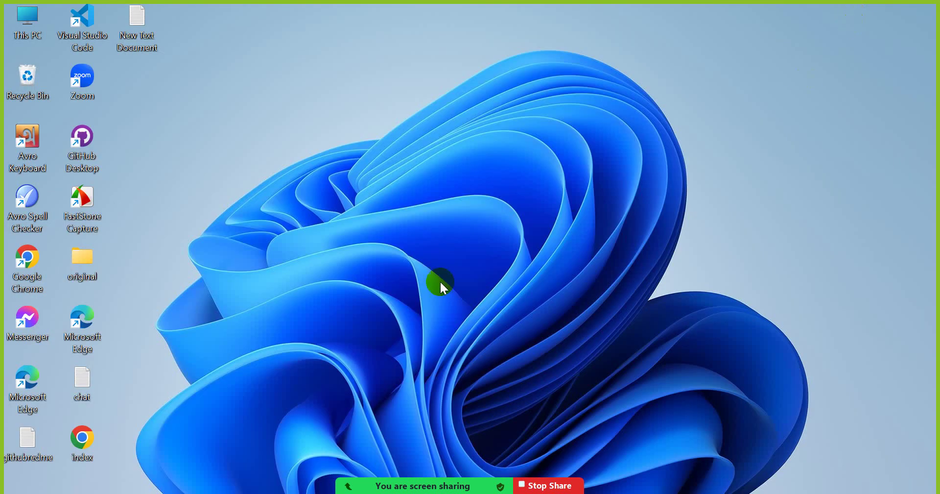
pyautogui.doubleClick(27, 27)
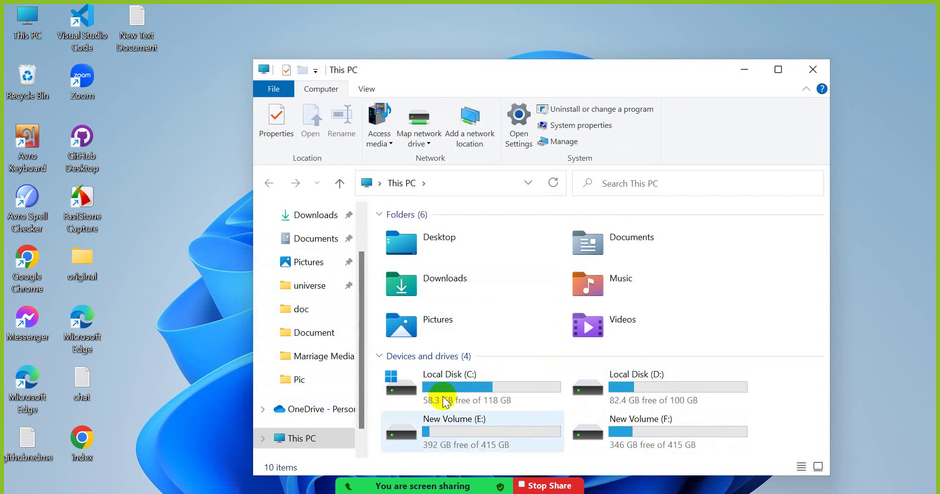
pyautogui.click(455, 387)
pyautogui.doubleClick(454, 387)
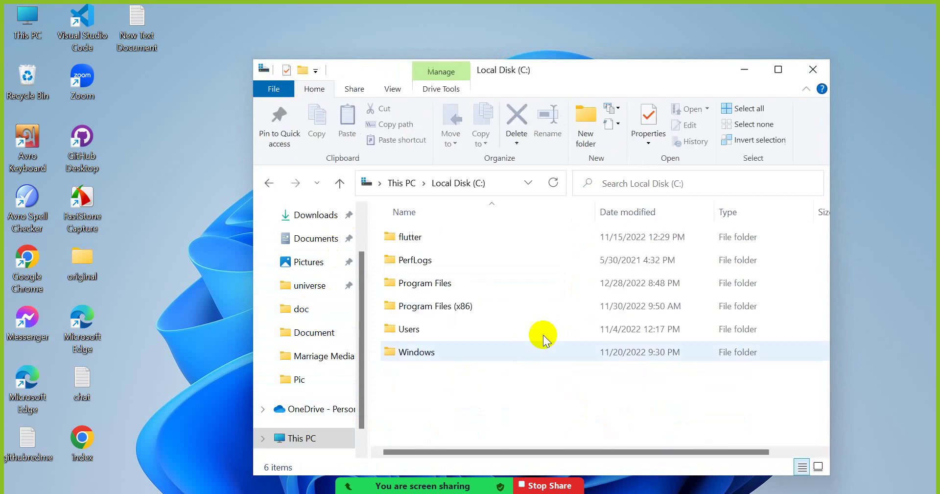
# Step: Create a new folder named projects in the root of Local Disk (C:)
pyautogui.rightClick(450, 389)
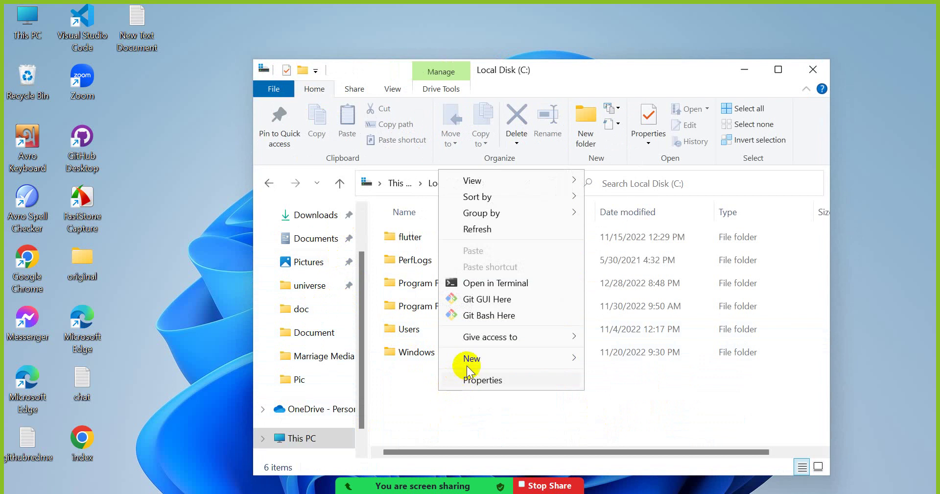
pyautogui.moveTo(477, 359)
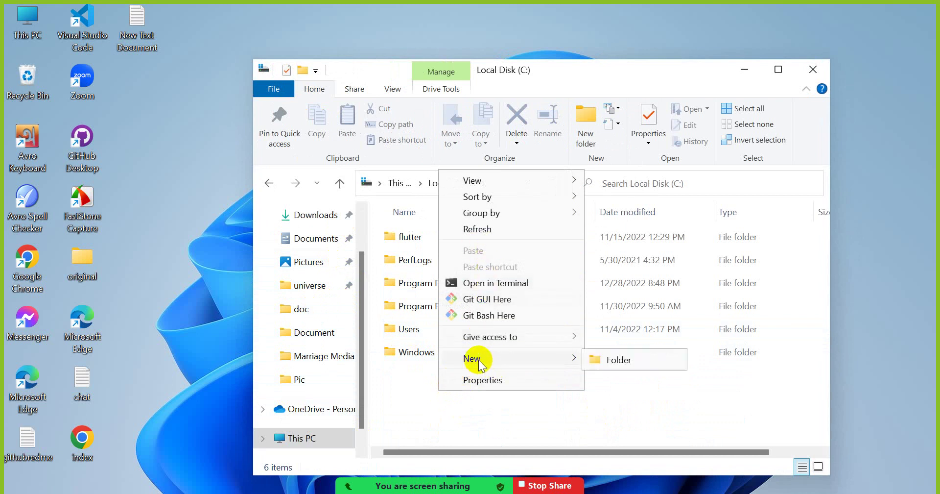
pyautogui.click(627, 384)
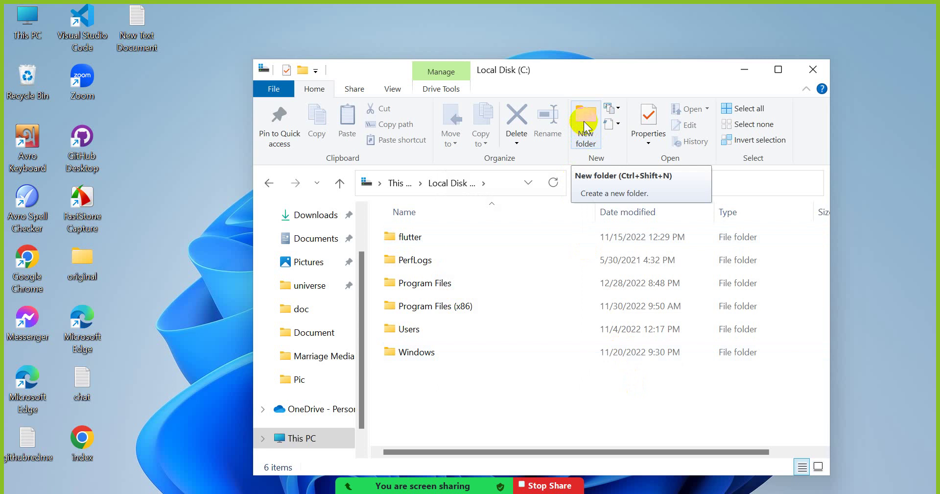
pyautogui.click(584, 121)
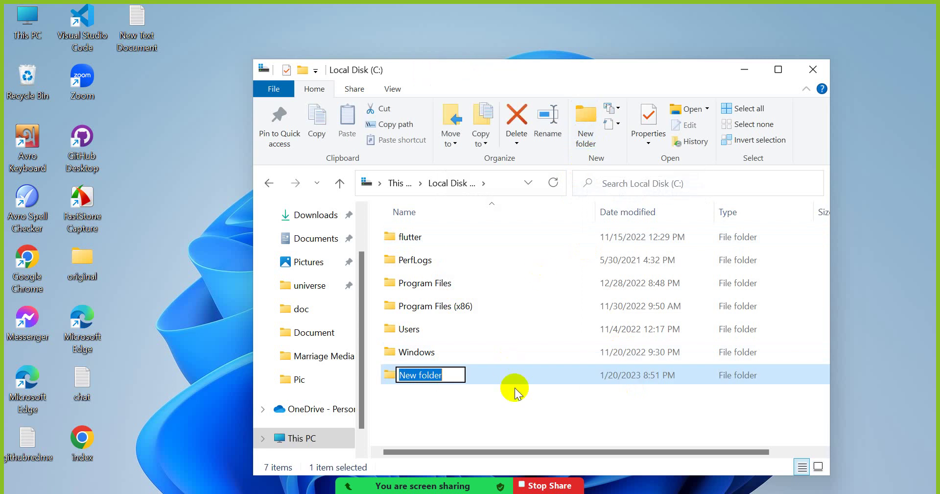
pyautogui.write('pro')
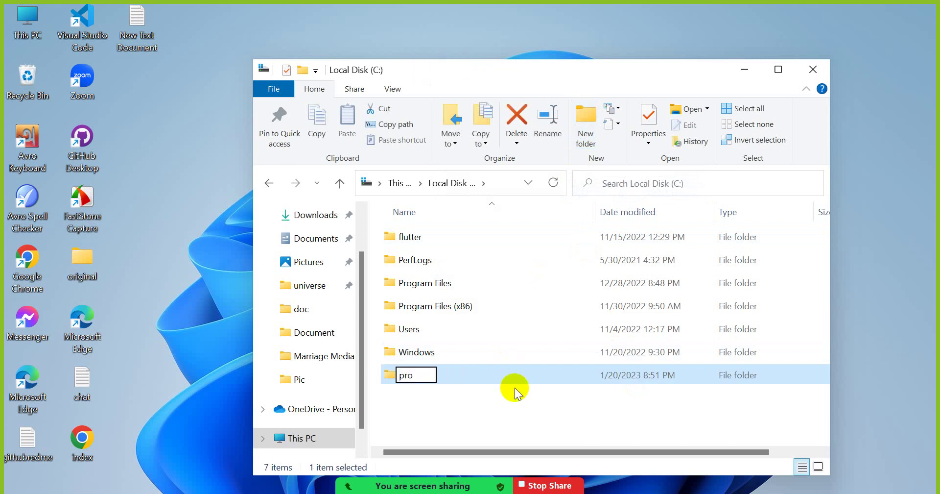
pyautogui.write('jects')
pyautogui.press('Return')
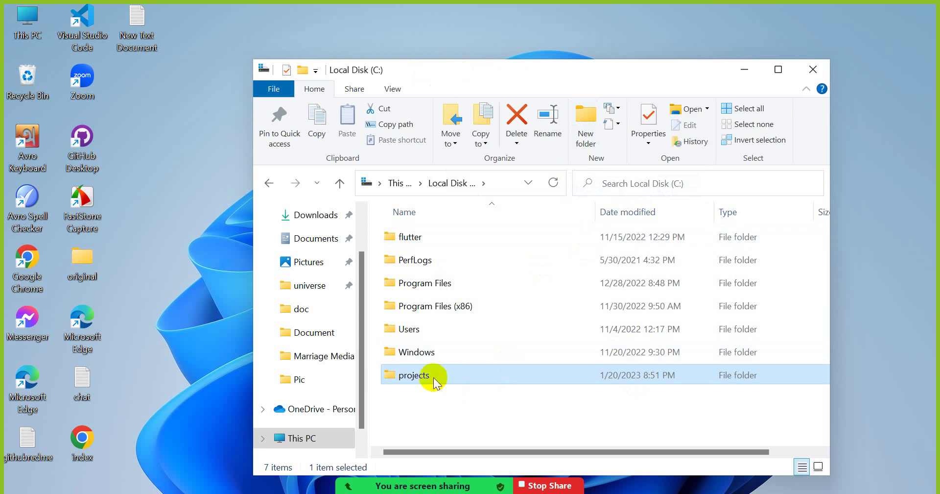
# Step: Check inside the projects folder, return to Local Disk (C:), and pin projects to Quick access
pyautogui.doubleClick(434, 375)
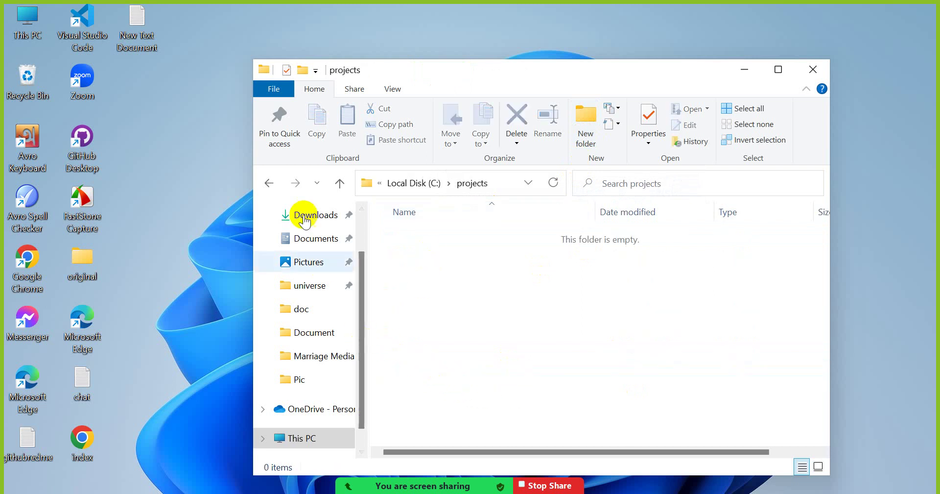
pyautogui.click(341, 183)
pyautogui.scroll(1, 304, 299)
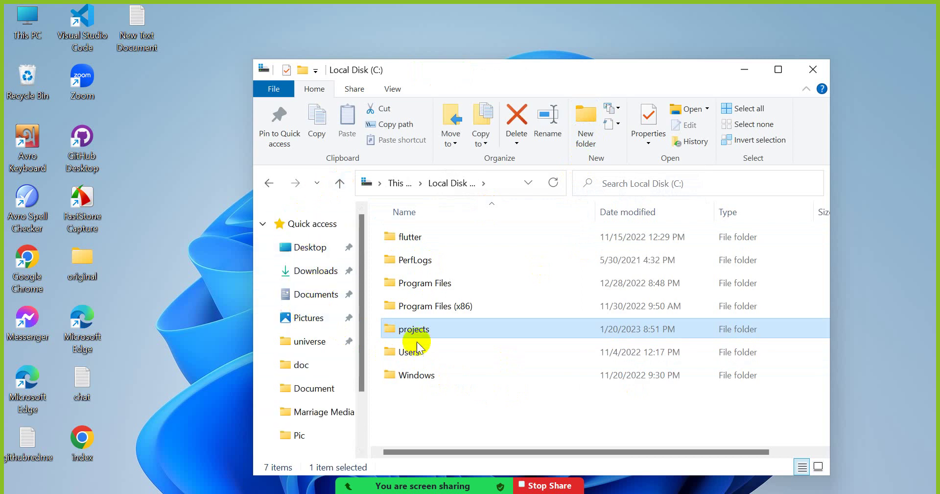
pyautogui.moveTo(414, 331); pyautogui.dragTo(312, 337)
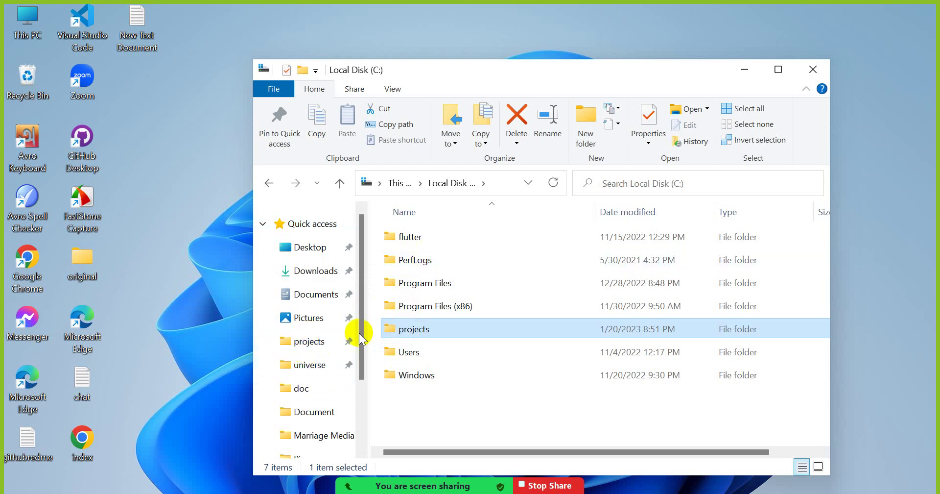
# Step: Open the pinned projects folder and create a subfolder named first-website in it
pyautogui.click(309, 345)
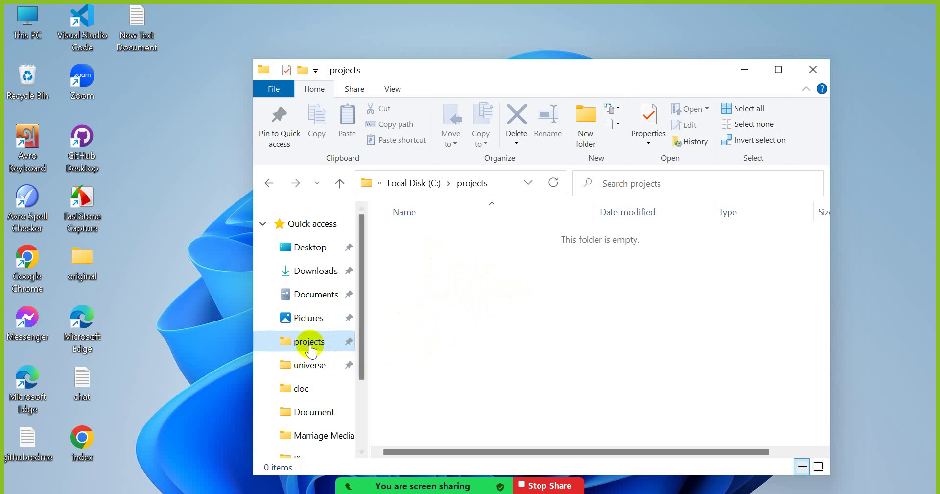
pyautogui.click(516, 301)
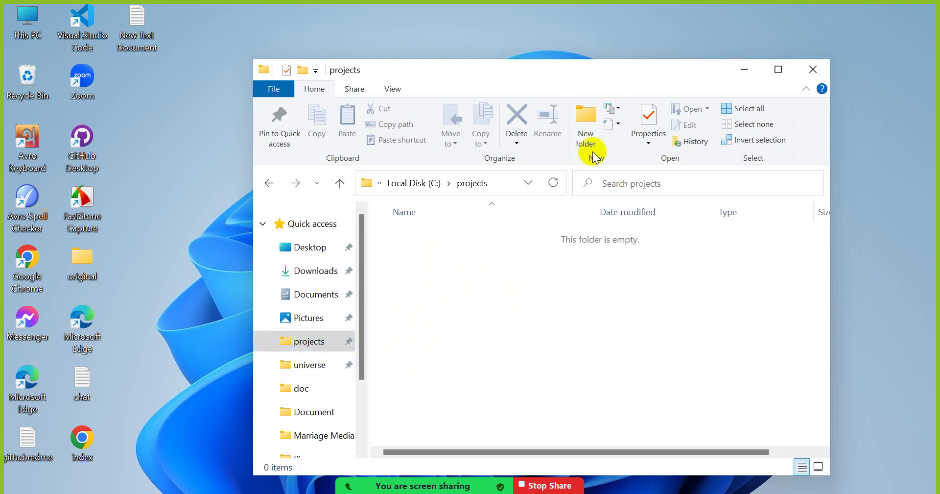
pyautogui.click(581, 135)
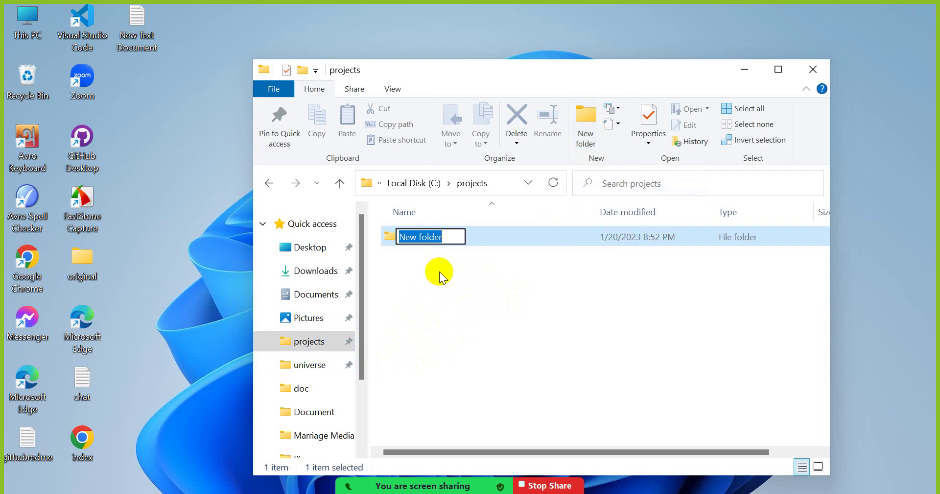
pyautogui.click(443, 239)
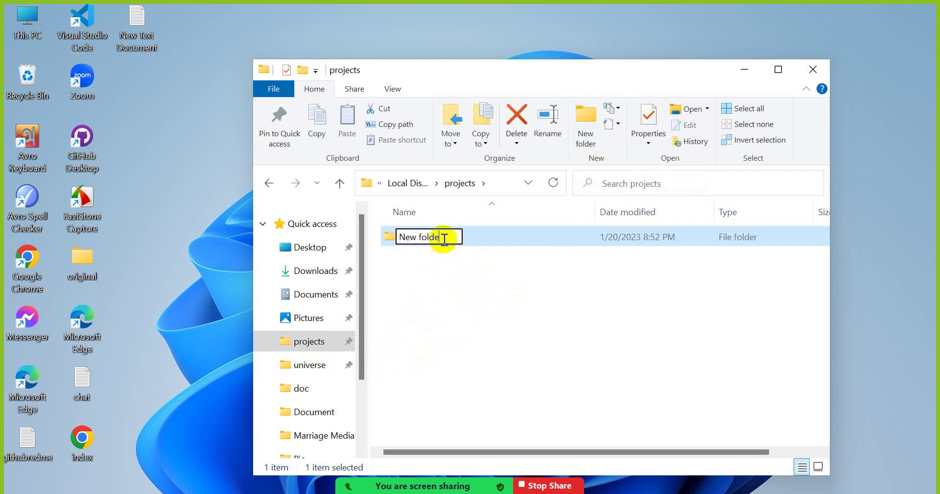
pyautogui.press('BackSpace')
pyautogui.press('BackSpace')
pyautogui.press('BackSpace')
pyautogui.press('BackSpace')
pyautogui.press('BackSpace')
pyautogui.press('BackSpace')
pyautogui.press('BackSpace')
pyautogui.press('BackSpace')
pyautogui.press('BackSpace')
pyautogui.press('BackSpace')
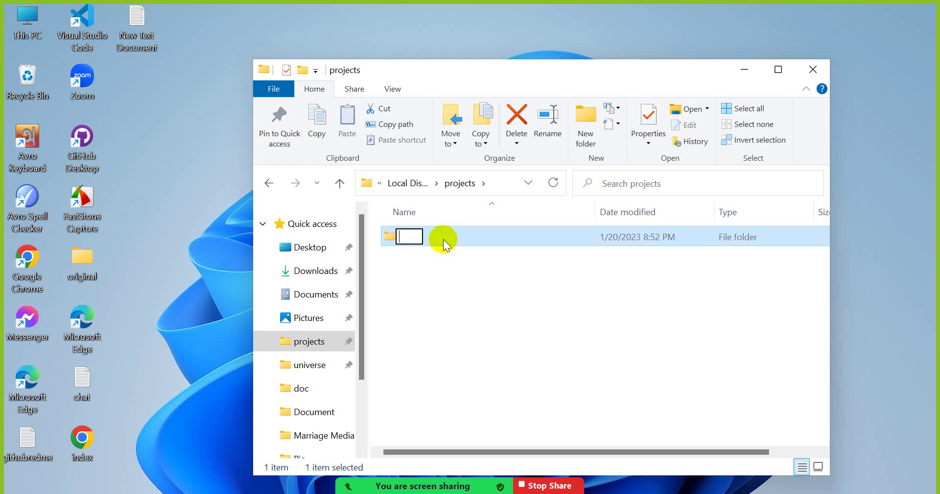
pyautogui.write('first-we')
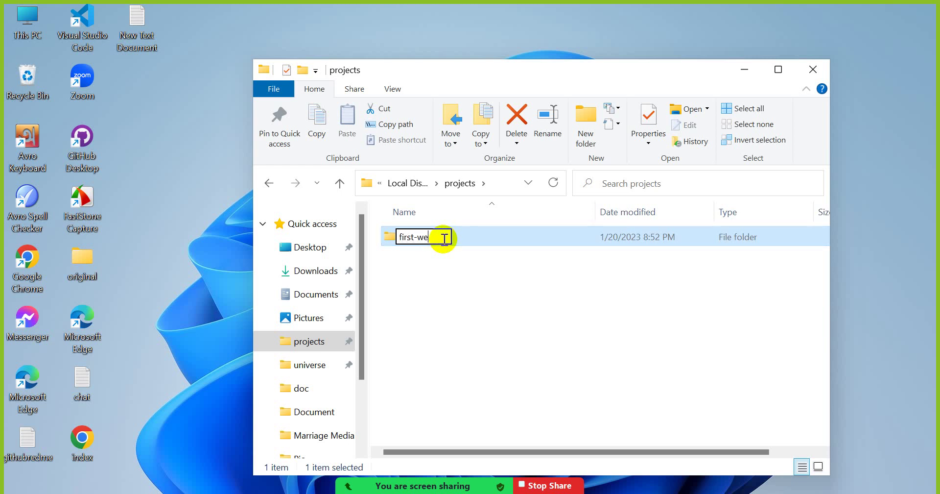
pyautogui.write('bsite')
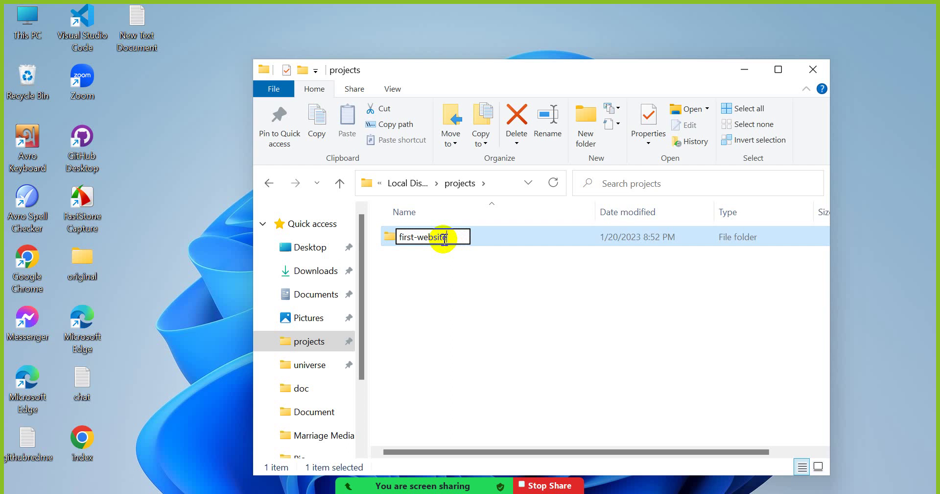
pyautogui.click(419, 238)
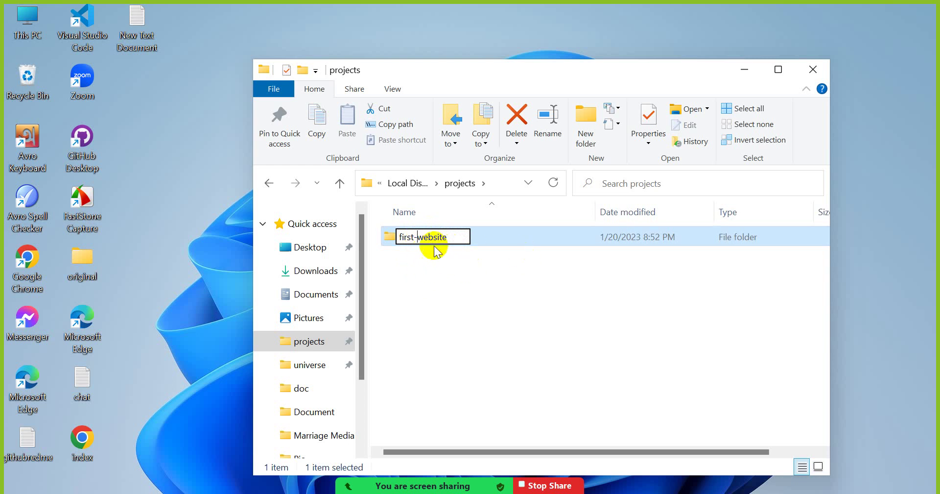
pyautogui.click(458, 293)
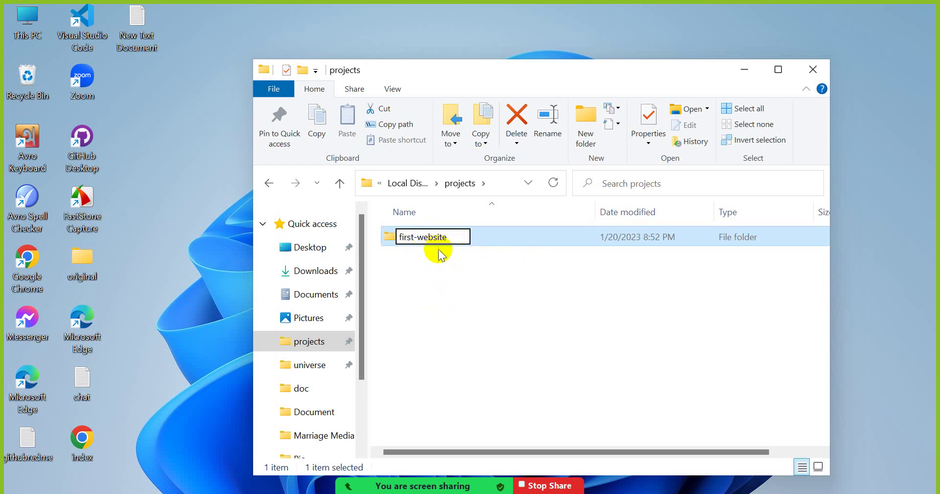
pyautogui.click(420, 269)
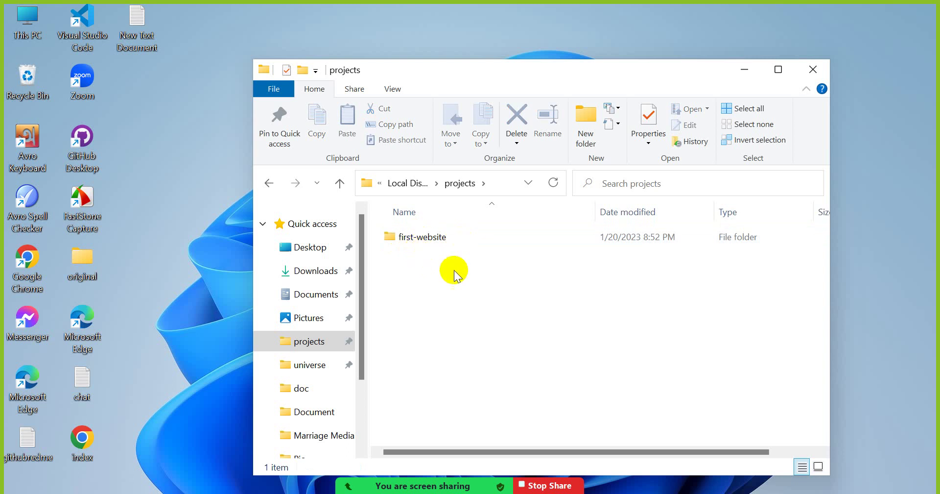
# Step: Switch to the Visual Studio Code window showing the Get Started page and bring up the Open Folder dialog
pyautogui.click(502, 489)
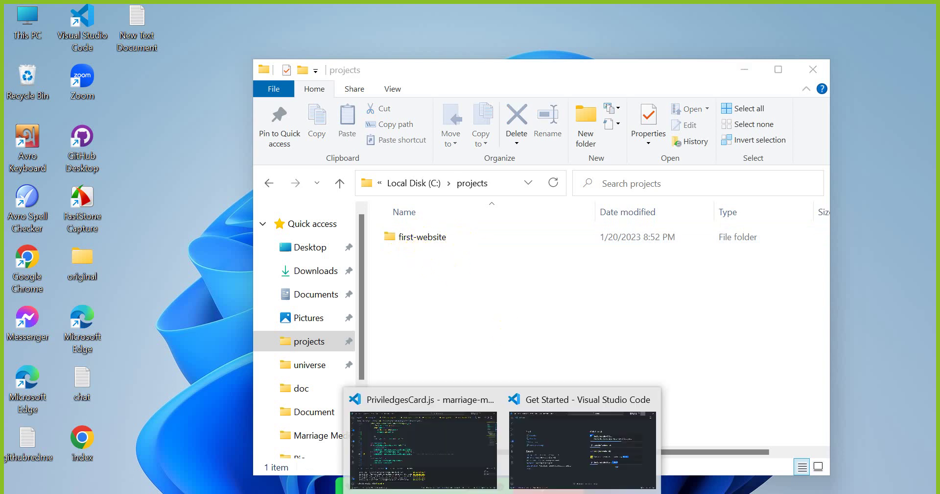
pyautogui.click(551, 461)
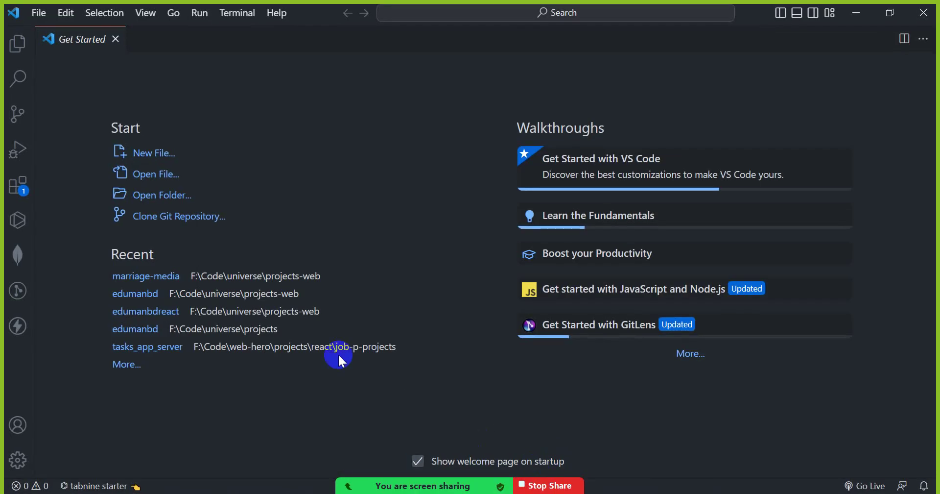
pyautogui.click(42, 14)
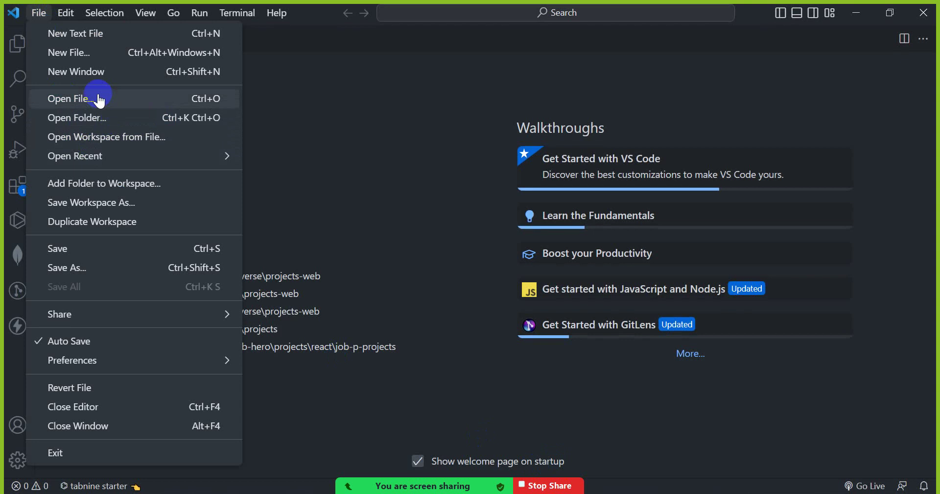
pyautogui.click(116, 121)
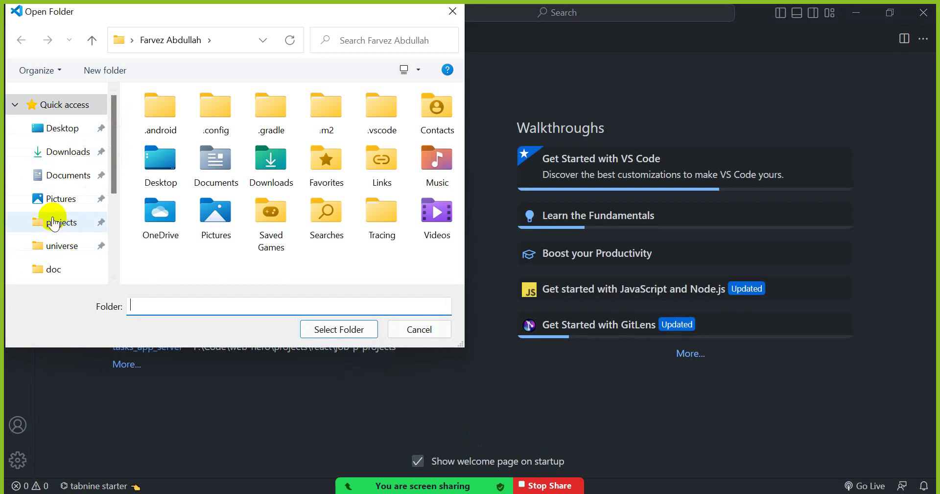
# Step: Browse to This PC in the Open Folder dialog and look over its devices and drives
pyautogui.scroll(-2, 54, 226)
pyautogui.scroll(-2, 53, 235)
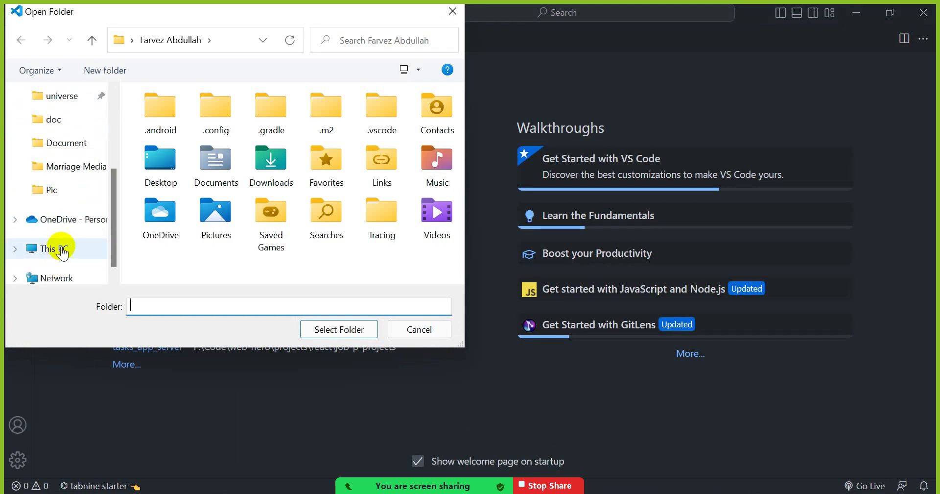
pyautogui.scroll(-1, 54, 254)
pyautogui.click(55, 225)
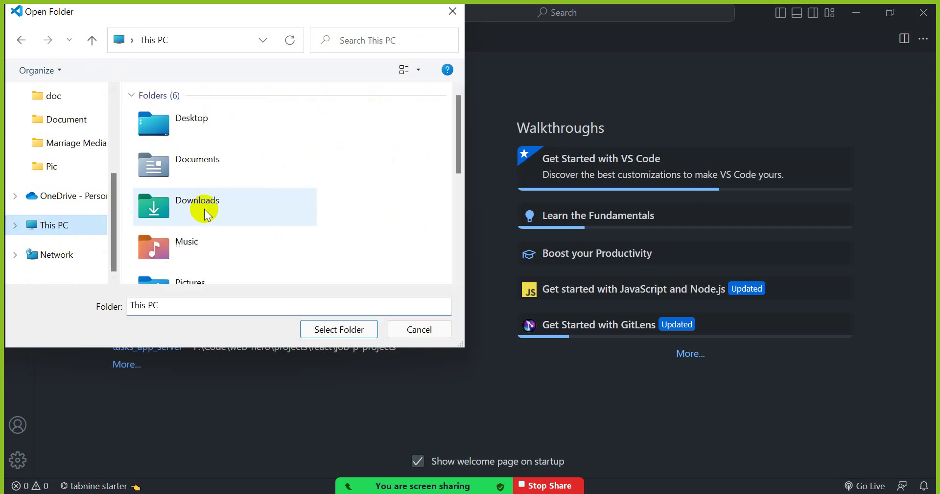
pyautogui.scroll(-3, 216, 217)
pyautogui.scroll(-1, 228, 225)
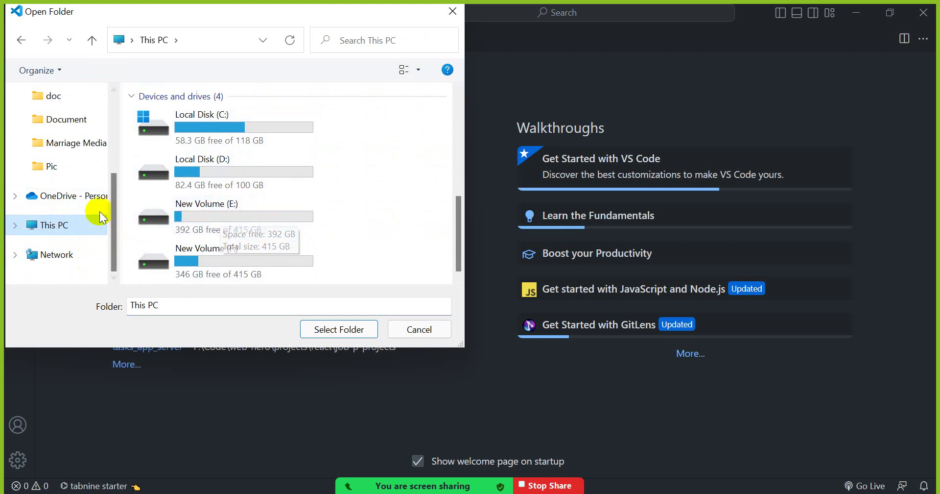
# Step: Open the first-website folder from the pinned projects folder and trust its authors, including all files in the parent folder projects
pyautogui.scroll(3, 64, 167)
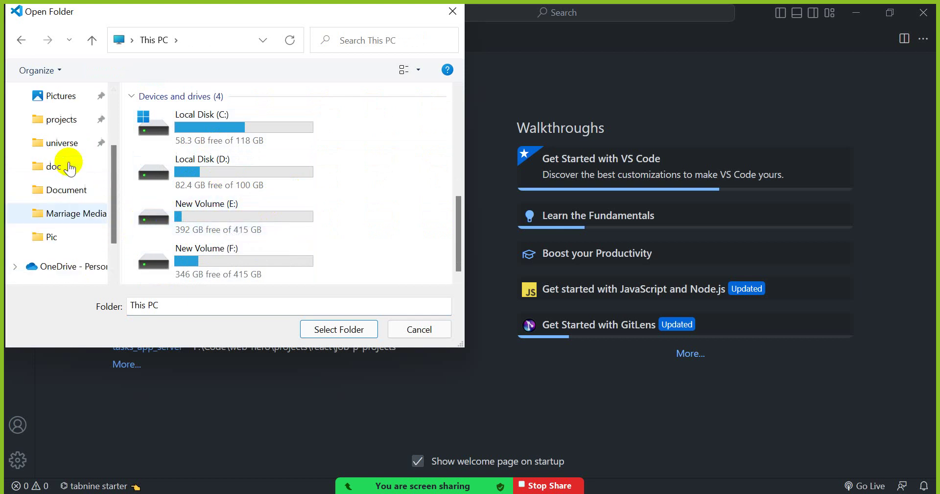
pyautogui.click(58, 123)
pyautogui.doubleClick(195, 119)
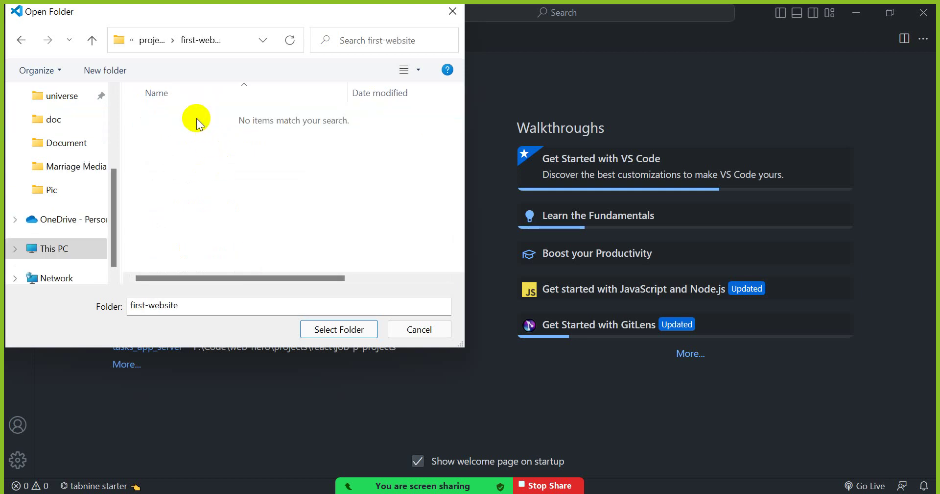
pyautogui.click(339, 328)
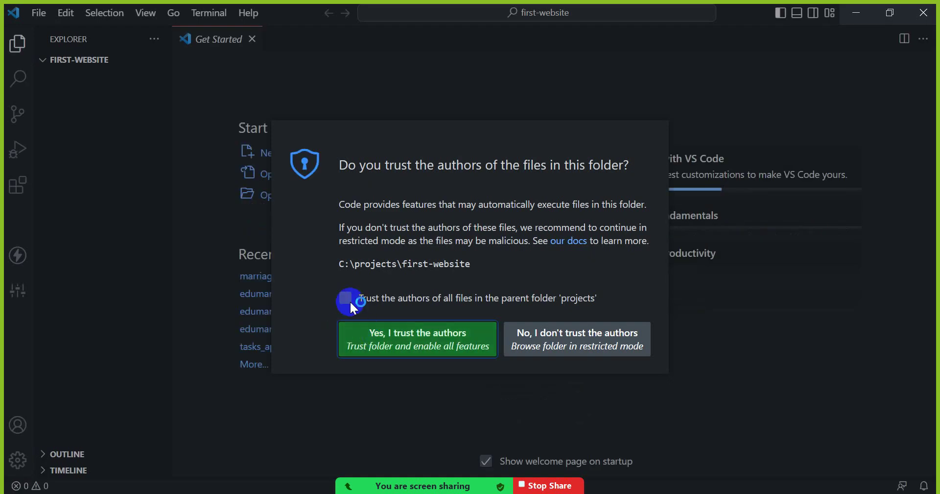
pyautogui.click(348, 299)
pyautogui.click(367, 338)
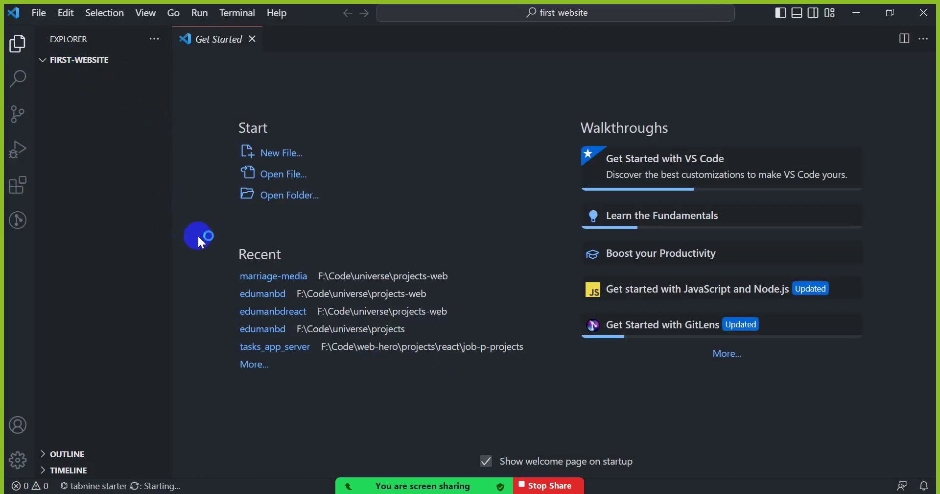
pyautogui.click(45, 60)
pyautogui.click(43, 61)
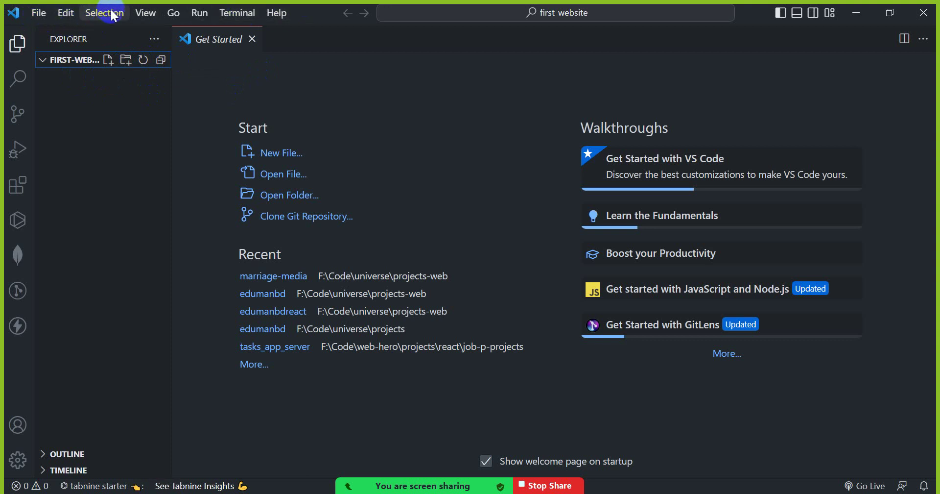
pyautogui.click(39, 14)
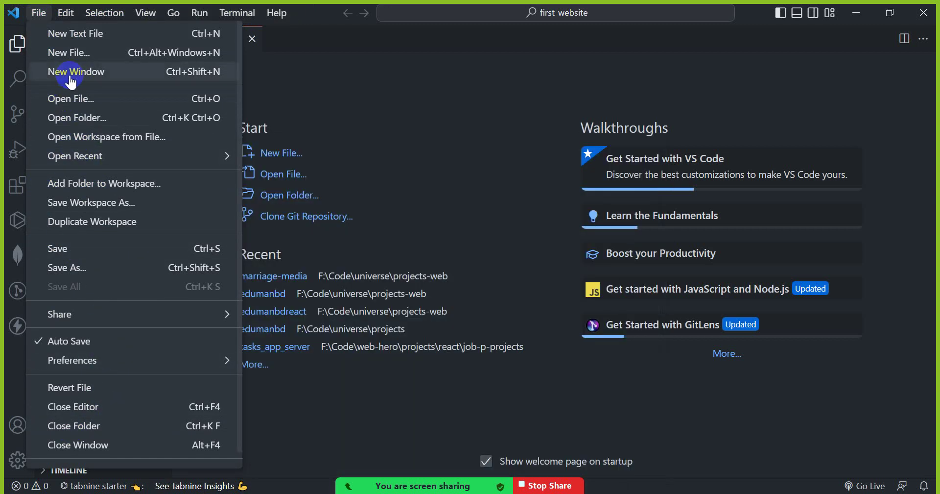
pyautogui.moveTo(72, 15)
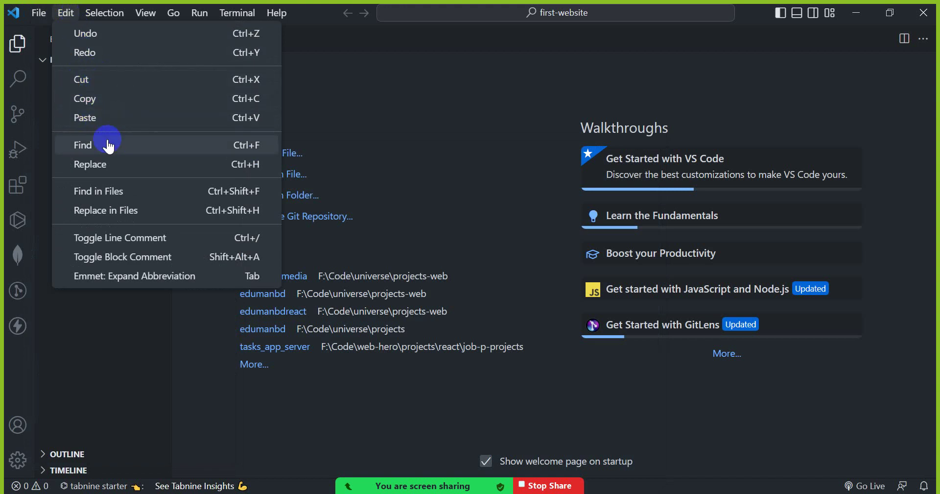
pyautogui.moveTo(103, 5)
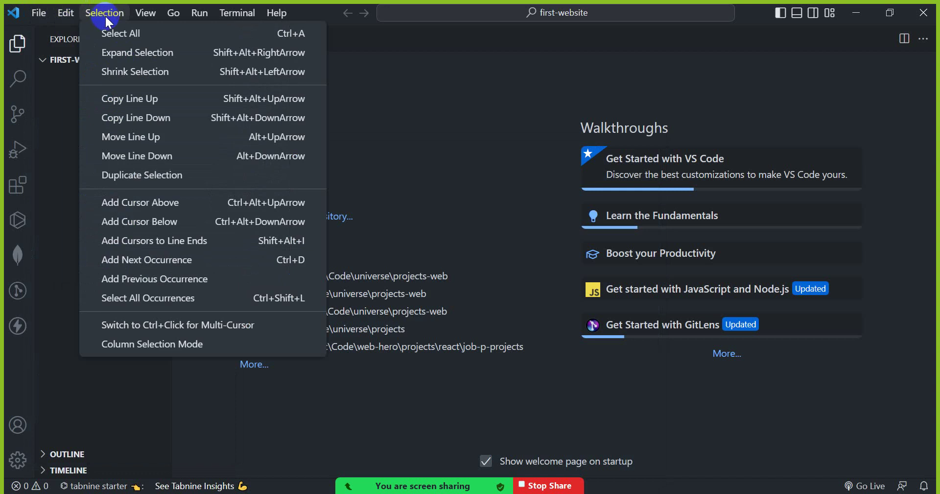
pyautogui.moveTo(144, 12)
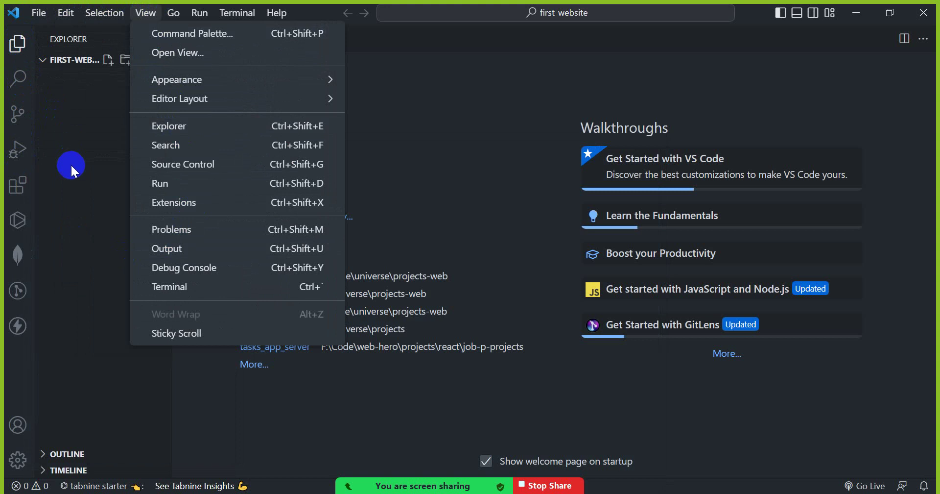
pyautogui.click(406, 113)
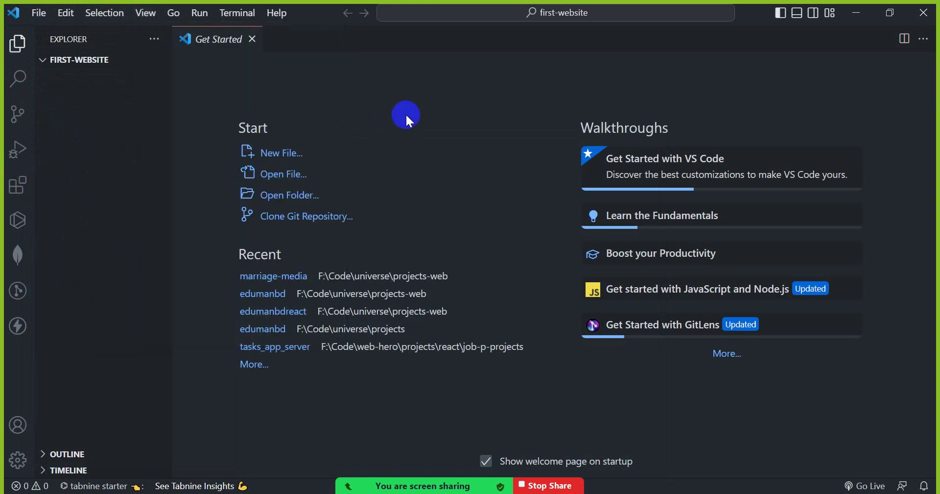